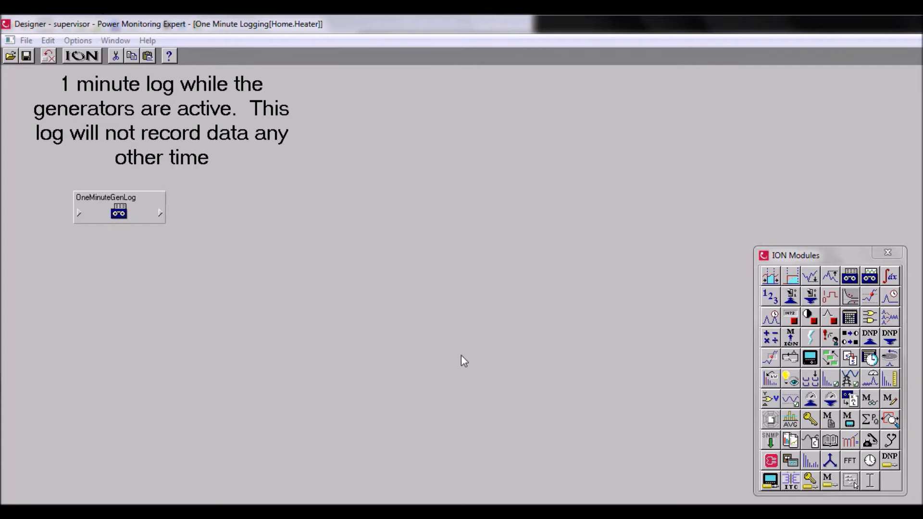
# Step: Nudge the OneMinuteGenLog recorder right and down on the One Minute Logging diagram
pyautogui.moveTo(103, 217); pyautogui.dragTo(210, 224)
pyautogui.click(115, 41)
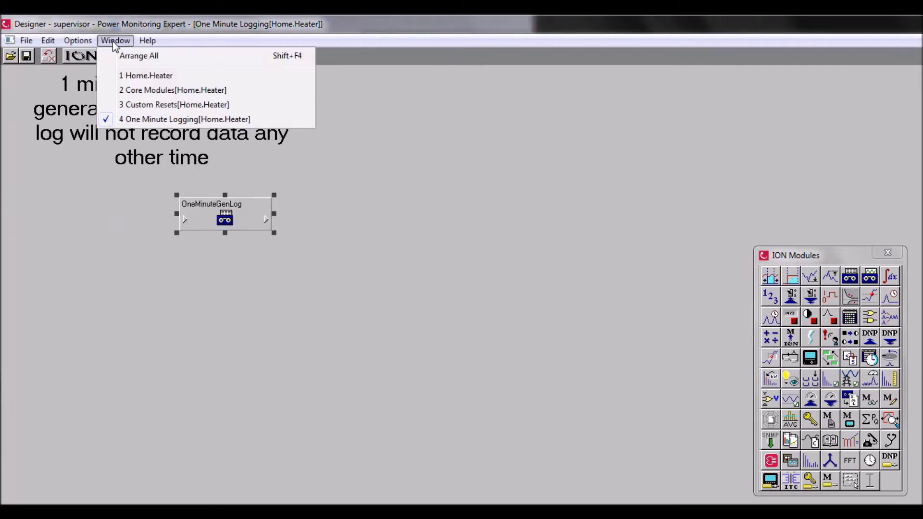
# Step: Tile all open diagrams and select Power Meter, Clock 1, GenTest and EnableLogMon to inspect their links
pyautogui.click(131, 57)
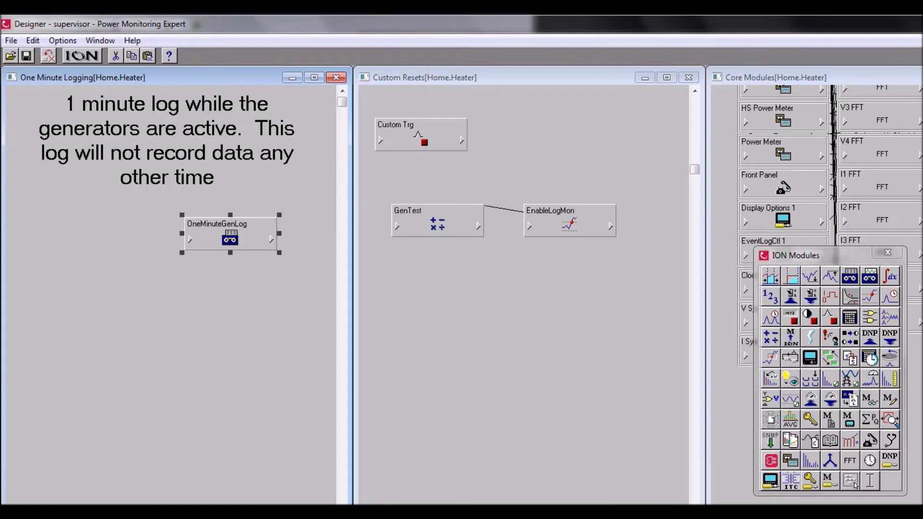
pyautogui.click(780, 156)
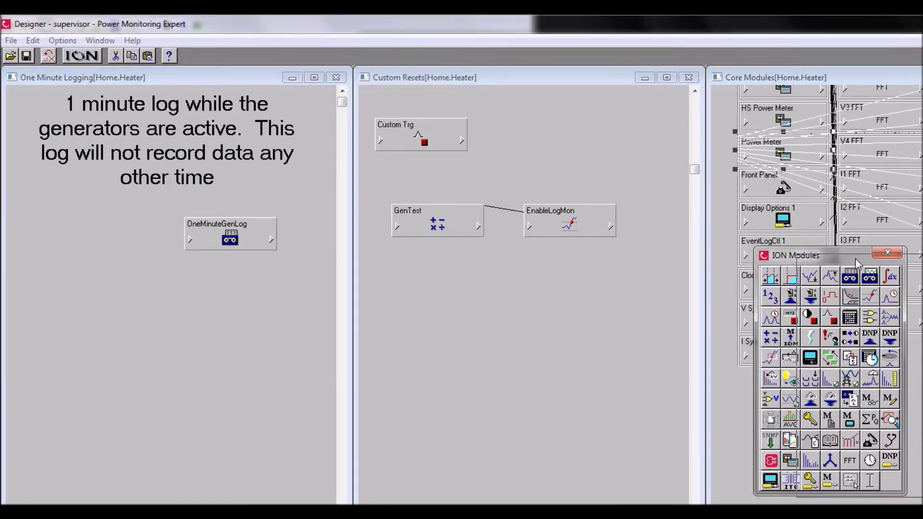
pyautogui.click(764, 290)
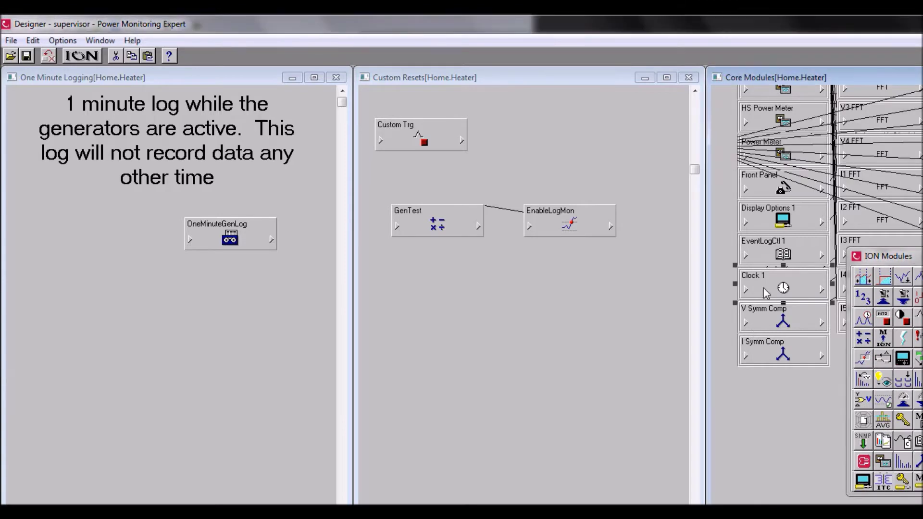
pyautogui.click(422, 227)
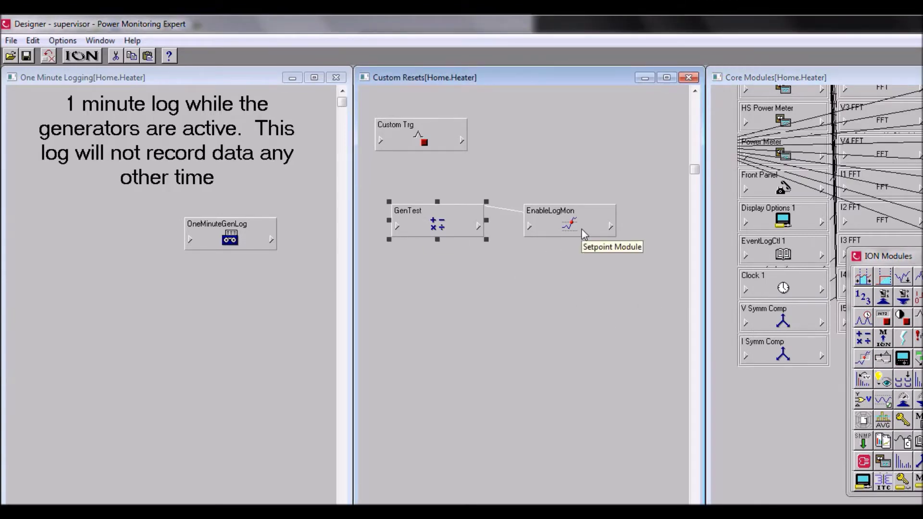
pyautogui.click(567, 228)
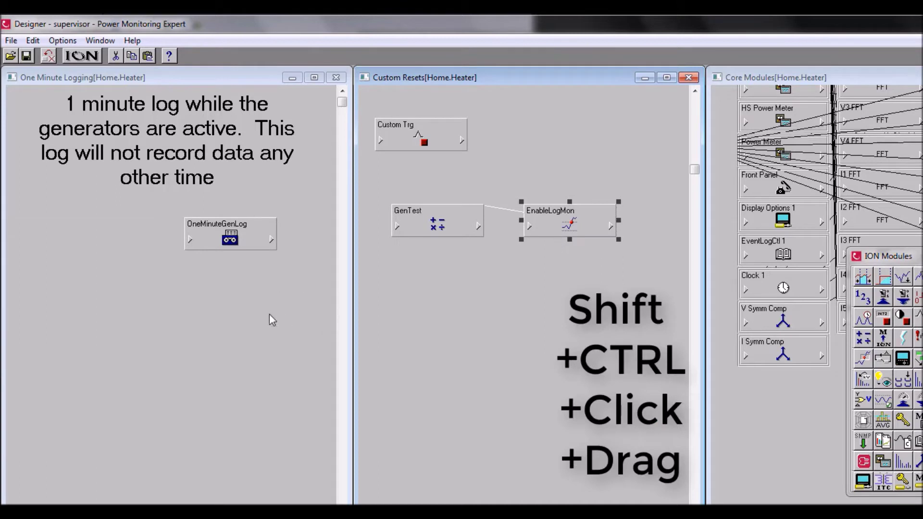
# Step: Place a linked EnableLogMon shortcut beside OneMinuteGenLog in One Minute Logging, positioned lower
pyautogui.moveTo(114, 247); pyautogui.dragTo(106, 235)
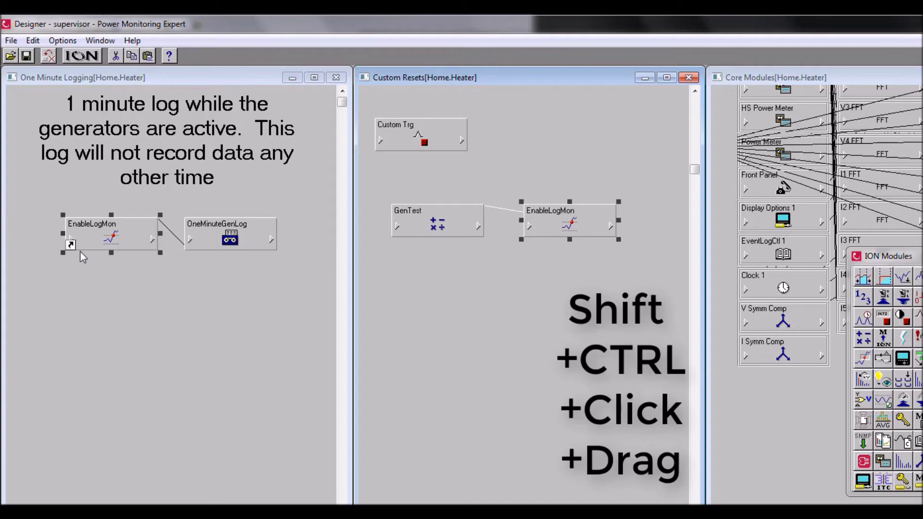
pyautogui.click(116, 246)
pyautogui.moveTo(112, 265); pyautogui.dragTo(114, 266)
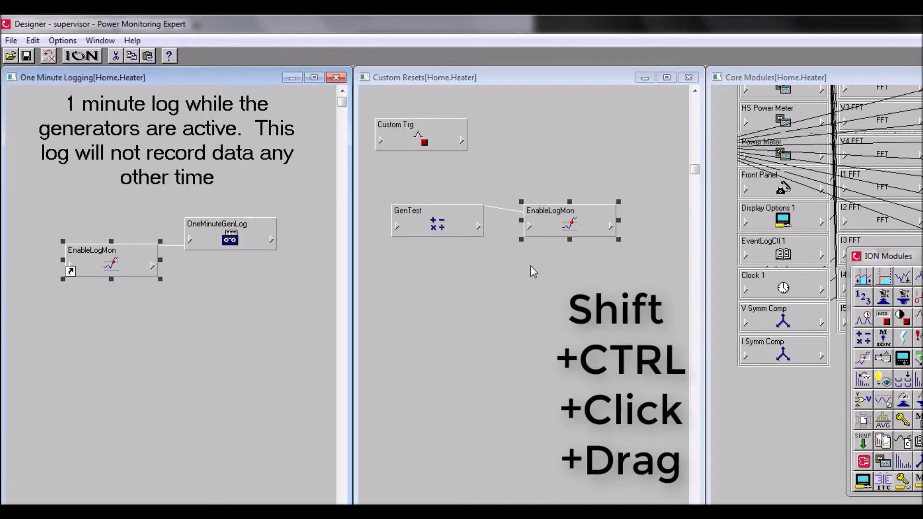
pyautogui.click(546, 325)
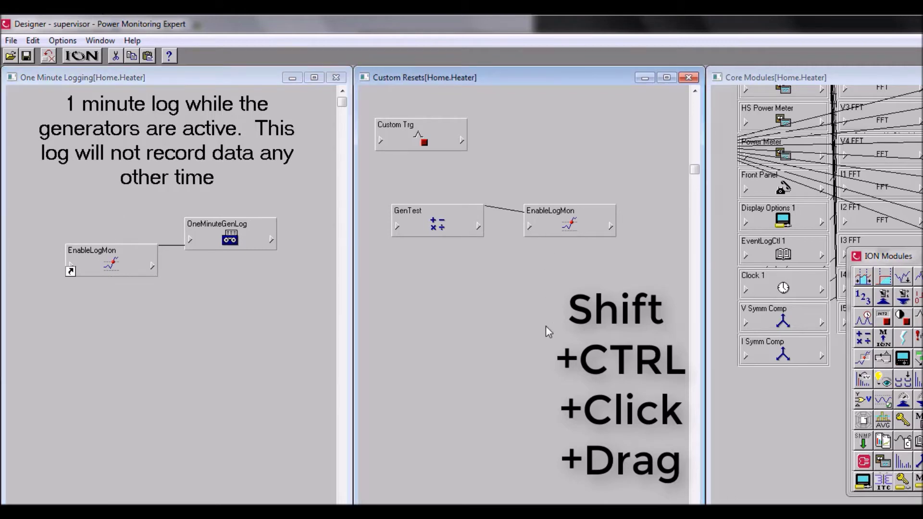
# Step: Add linked GenTest, Power Meter and Clock 1 shortcuts, then maximize the One Minute Logging window
pyautogui.click(435, 225)
pyautogui.moveTo(120, 217); pyautogui.dragTo(110, 222)
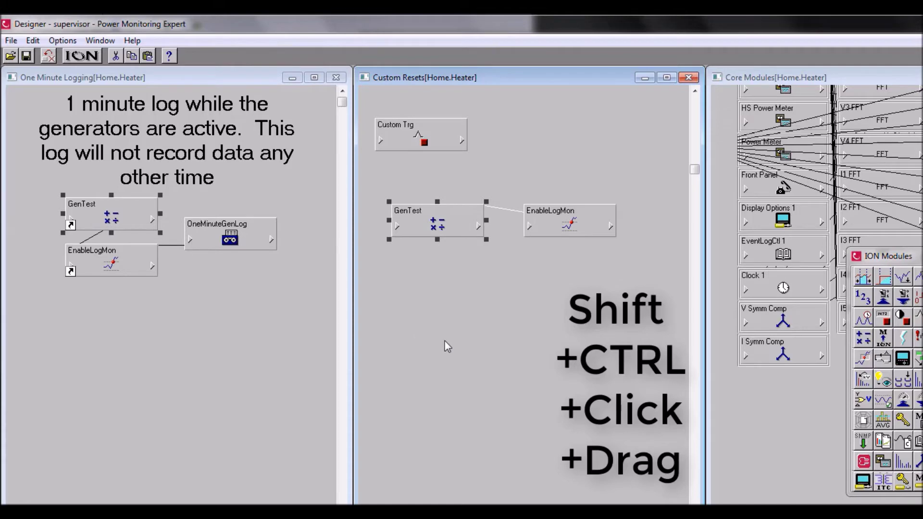
pyautogui.click(779, 155)
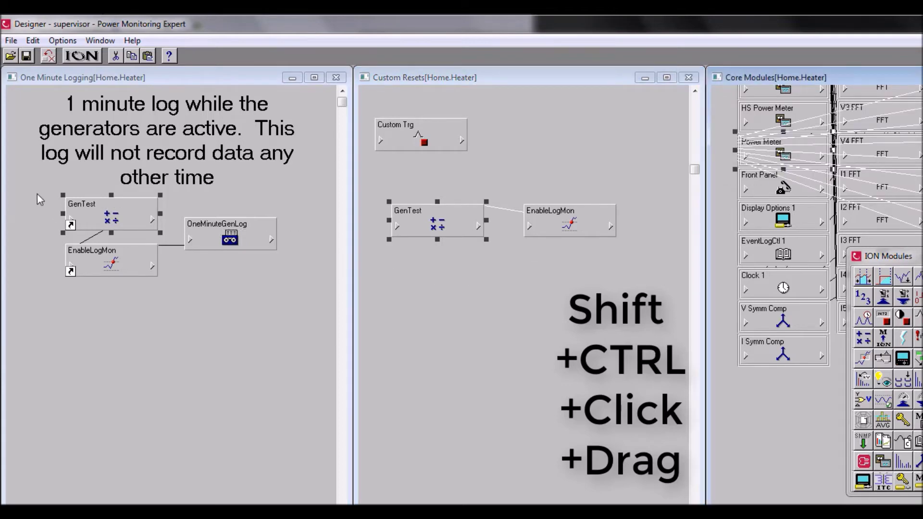
pyautogui.moveTo(36, 194); pyautogui.dragTo(31, 184)
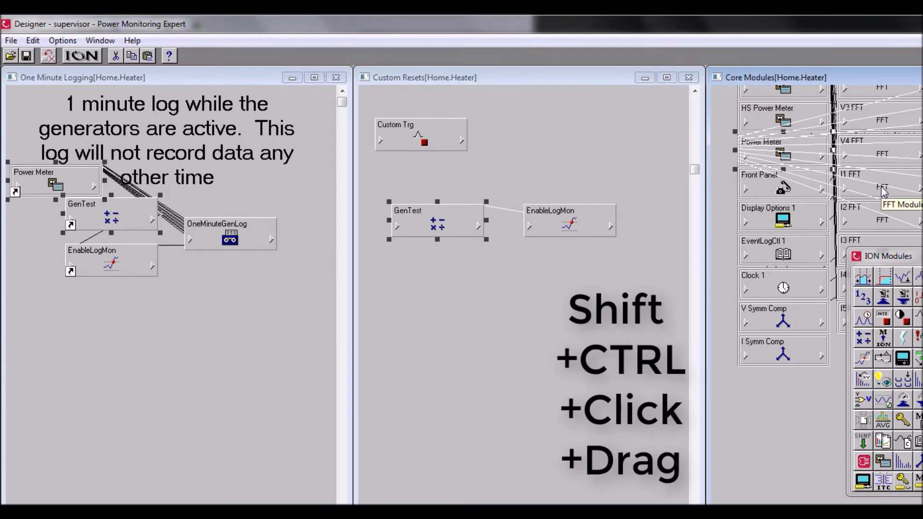
pyautogui.moveTo(772, 285); pyautogui.dragTo(94, 343)
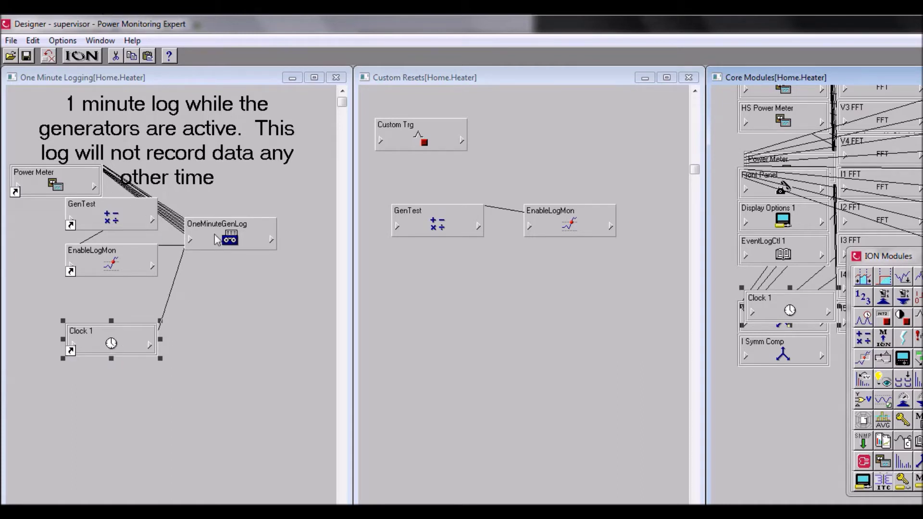
pyautogui.click(314, 78)
# Step: Move OneMinuteGenLog to the middle of the diagram and review its connected input sources
pyautogui.press('Tab')
pyautogui.moveTo(428, 239); pyautogui.dragTo(428, 238)
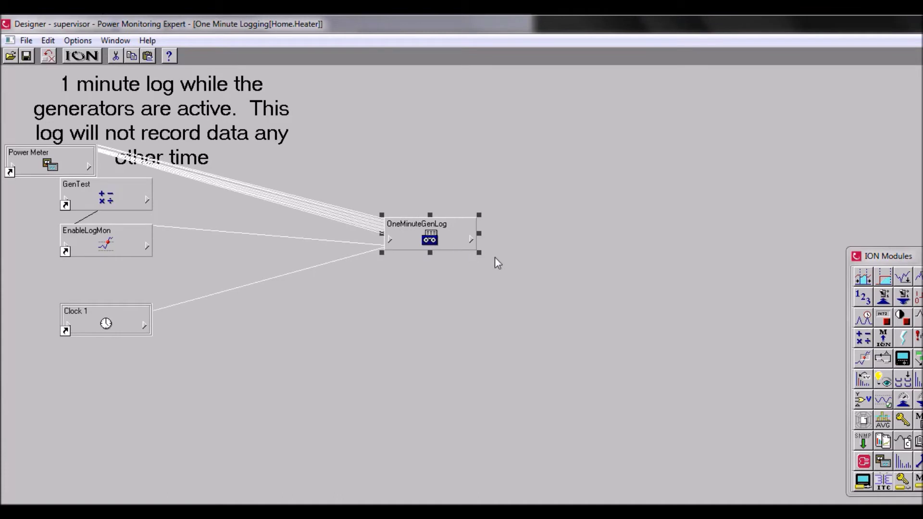
pyautogui.moveTo(496, 262); pyautogui.dragTo(496, 262)
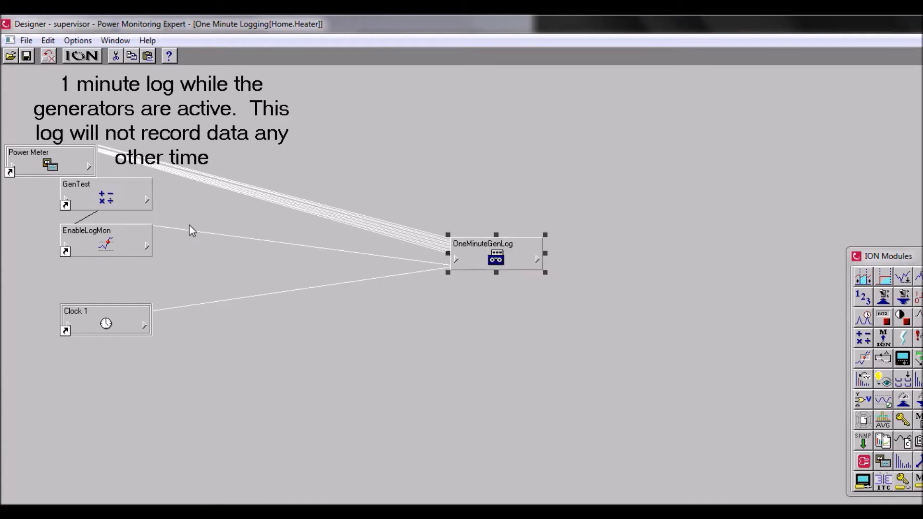
pyautogui.click(457, 259)
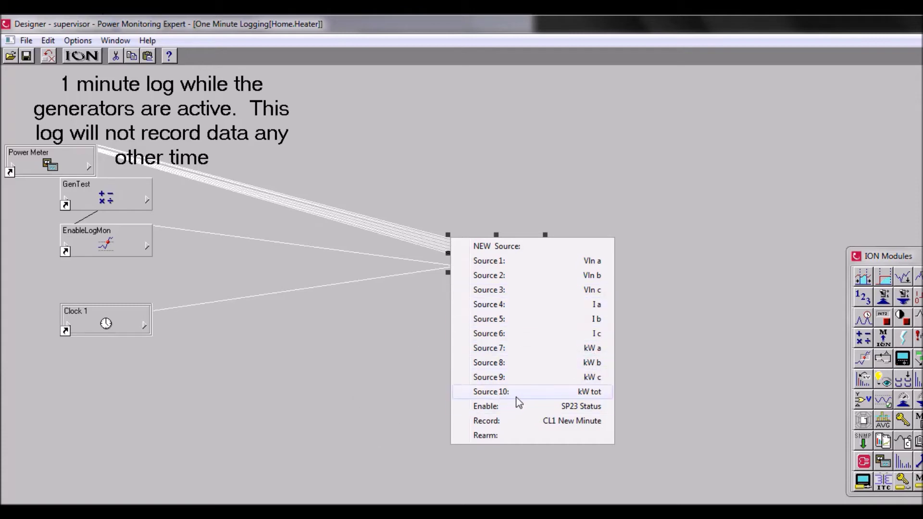
pyautogui.click(302, 446)
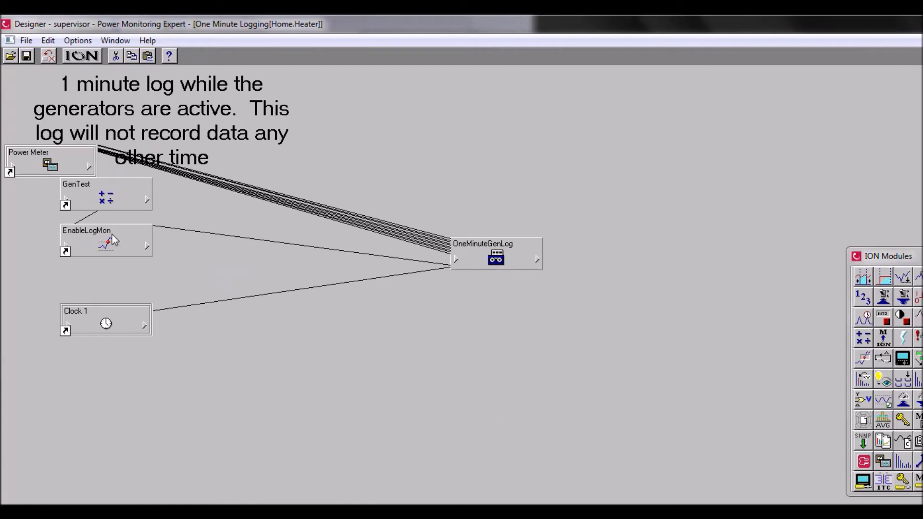
# Step: Move EnableLogMon and GenTest lower, below Power Meter, and show GenTest's inputs
pyautogui.moveTo(111, 235); pyautogui.dragTo(112, 254)
pyautogui.click(99, 210)
pyautogui.moveTo(88, 173); pyautogui.dragTo(80, 193)
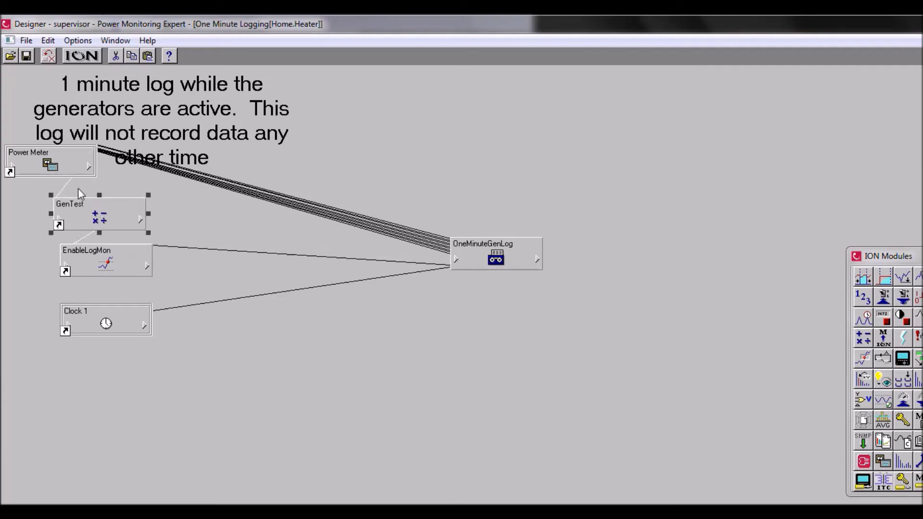
pyautogui.click(59, 220)
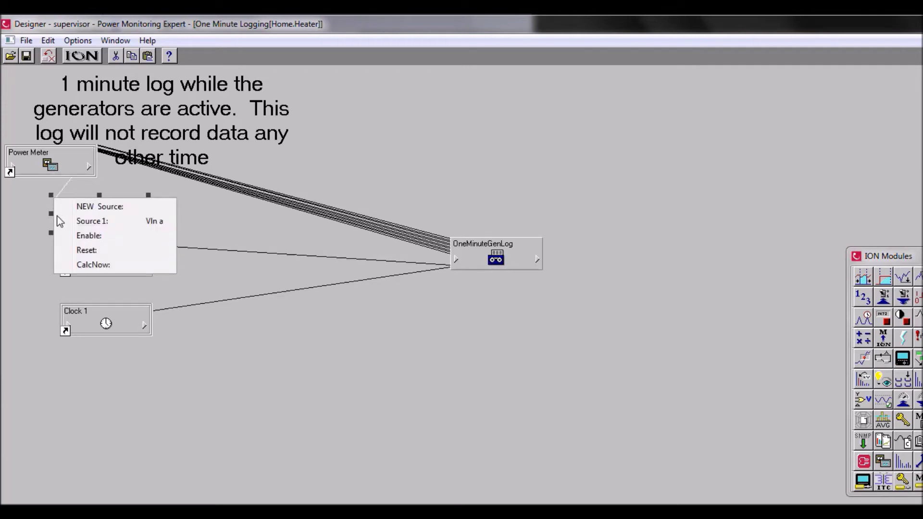
# Step: Review GenTest's setup, EnableLogMon's output registers and OneMinuteGenLog's inputs without changing anything
pyautogui.click(276, 342)
pyautogui.doubleClick(94, 216)
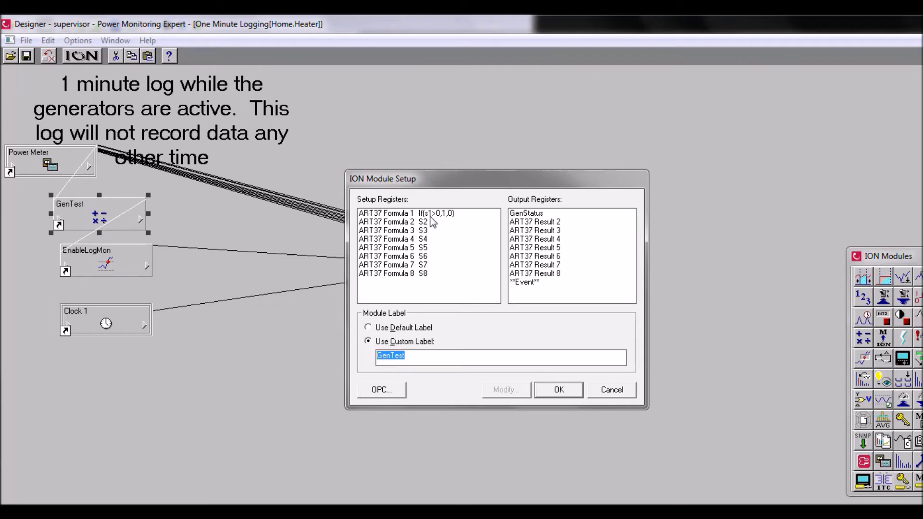
pyautogui.click(604, 395)
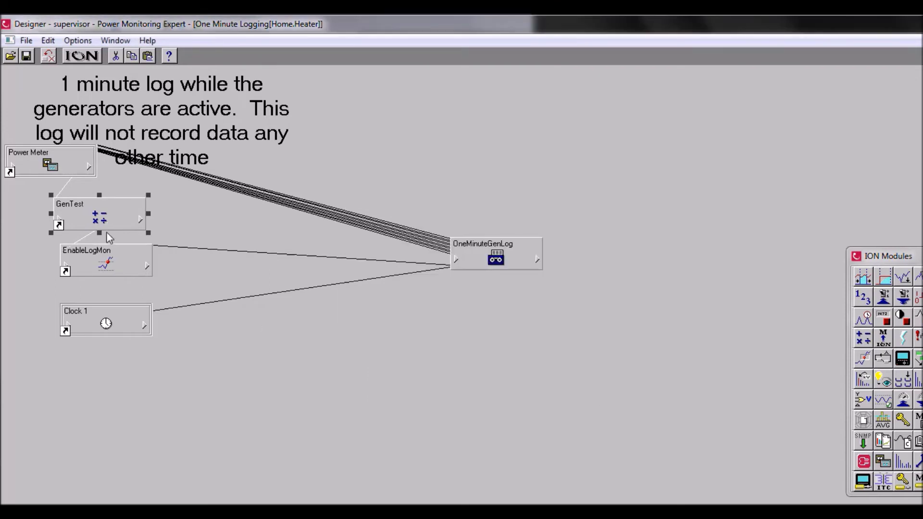
pyautogui.click(146, 266)
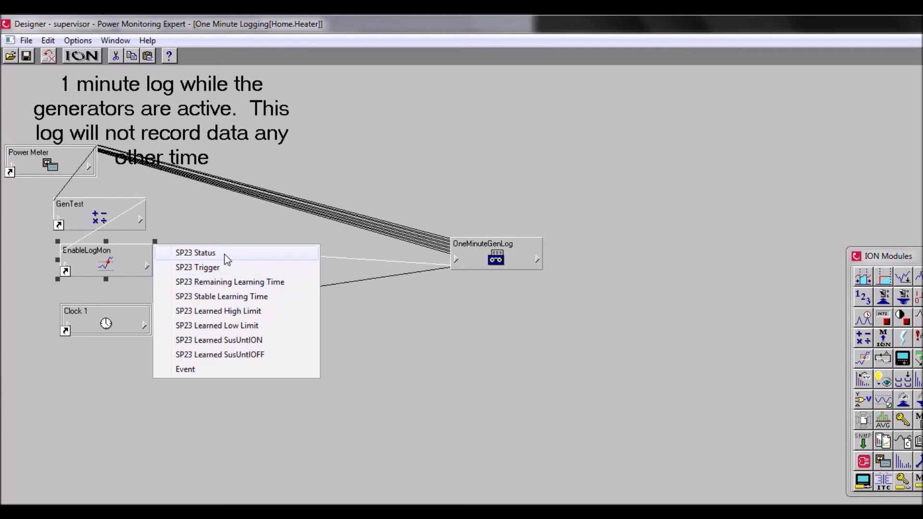
pyautogui.click(432, 312)
pyautogui.click(454, 260)
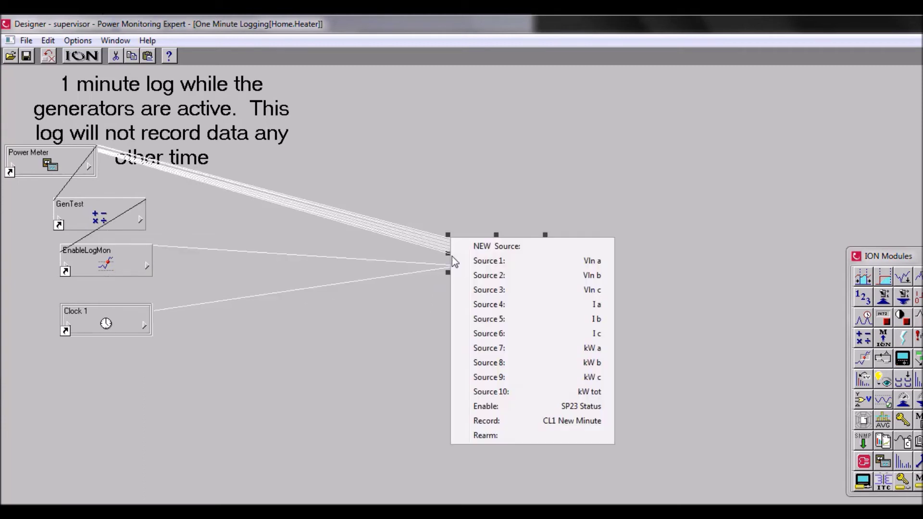
pyautogui.click(506, 406)
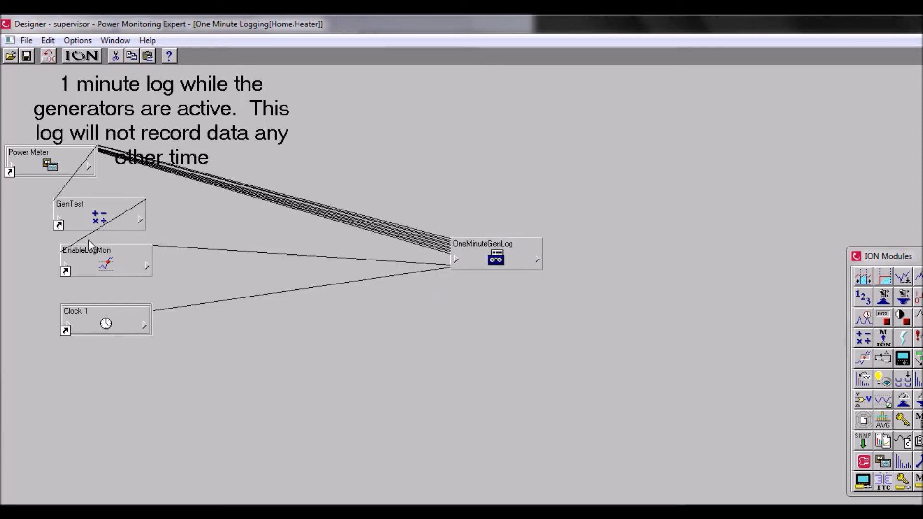
# Step: Check the Clock 1 link into OneMinuteGenLog's inputs, leaving it unchanged
pyautogui.click(140, 321)
pyautogui.click(457, 261)
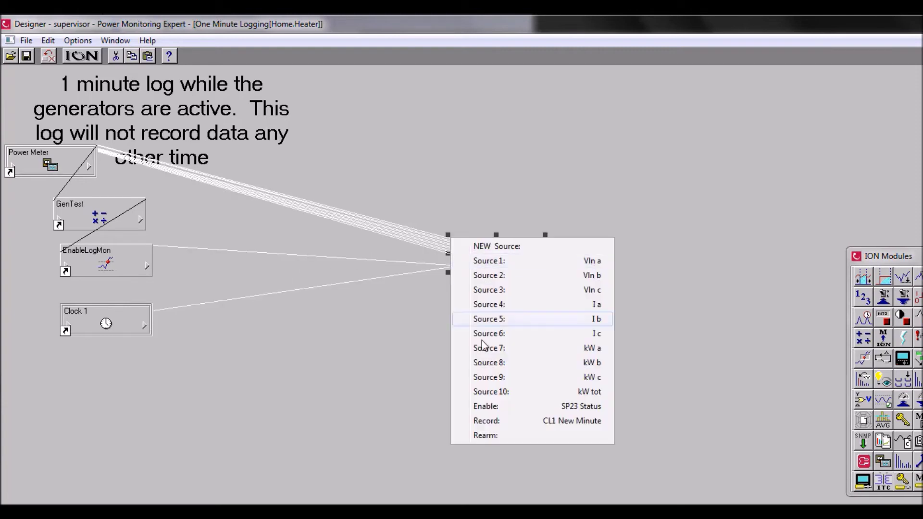
pyautogui.click(347, 416)
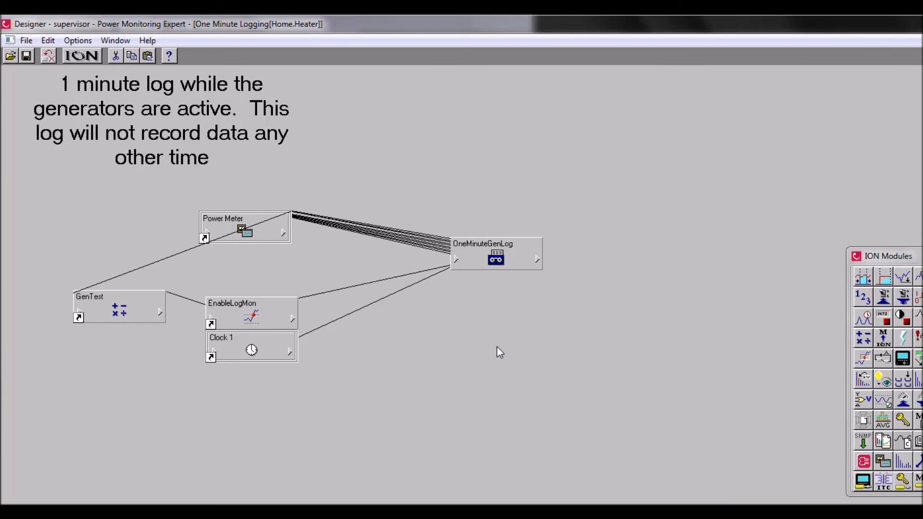
# Step: Tile the One Minute Logging, Core Modules and Custom Resets windows with Window > Tile
pyautogui.hotkey('alt', 'w')
pyautogui.press('Return')
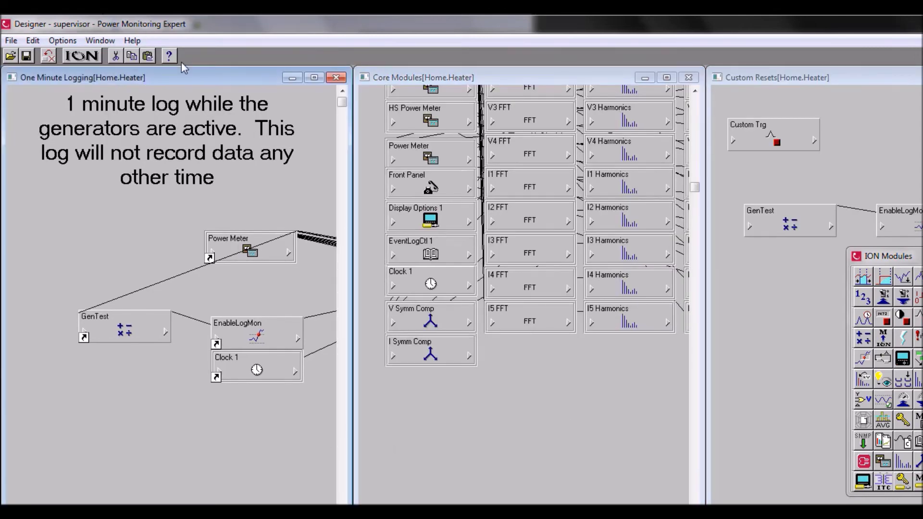
# Step: Set Power Meter's PM1 PT Prim register to 240 and save the diagram to Home.Heater
pyautogui.doubleClick(250, 251)
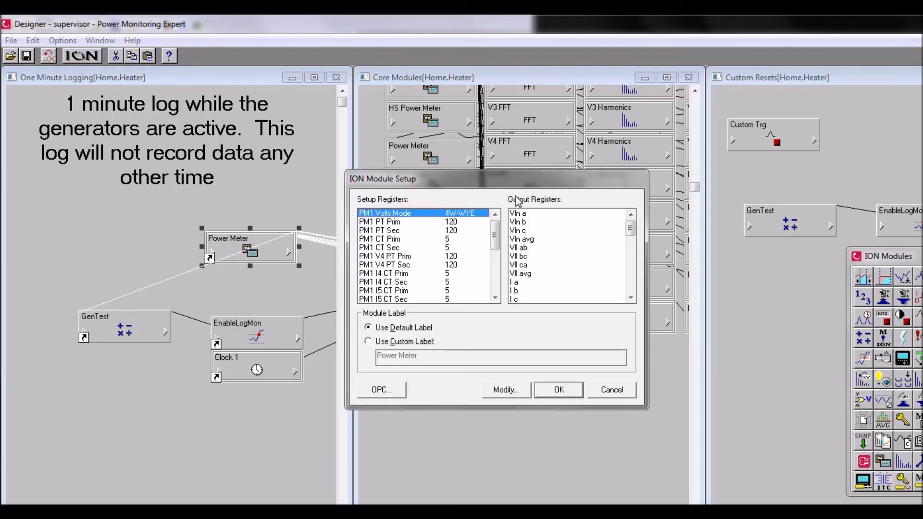
pyautogui.moveTo(514, 185); pyautogui.dragTo(556, 286)
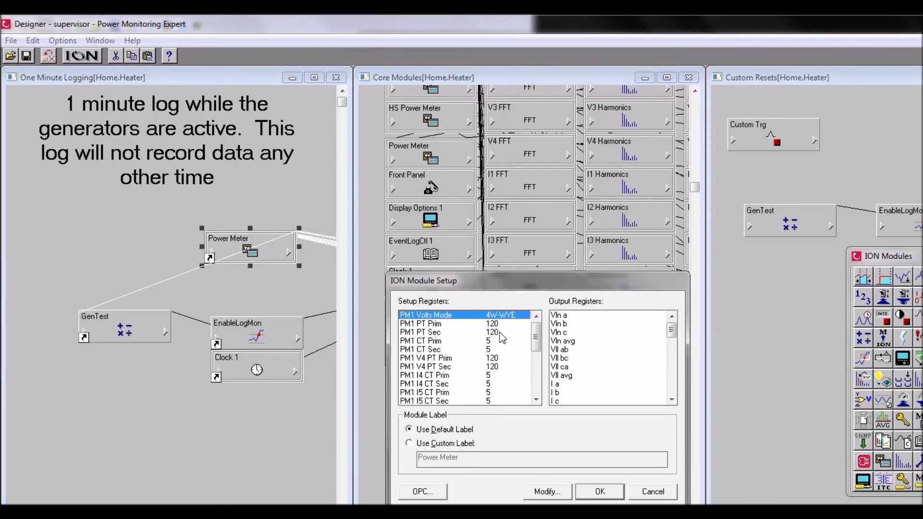
pyautogui.click(429, 324)
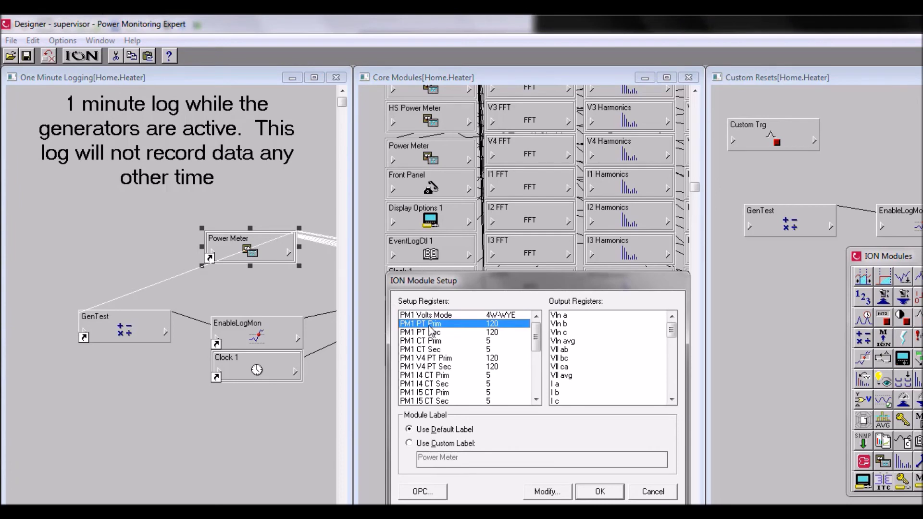
pyautogui.doubleClick(430, 325)
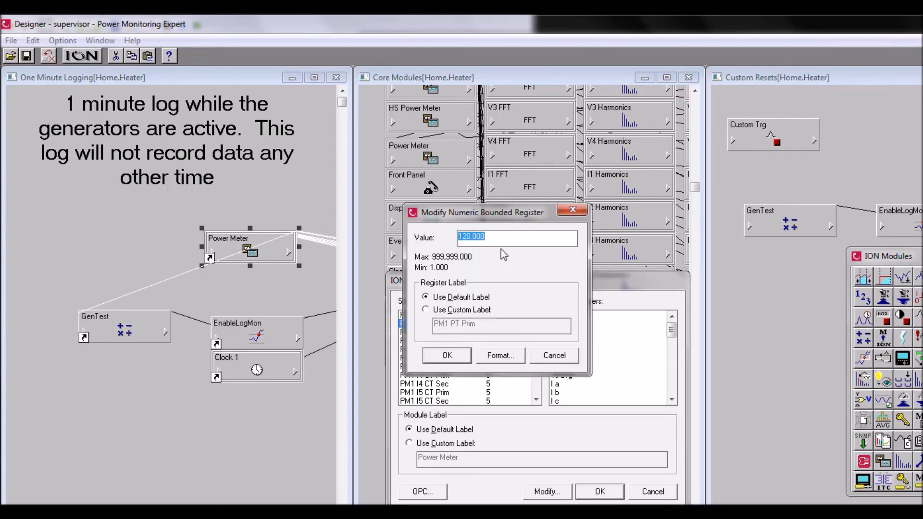
pyautogui.write('240')
pyautogui.click(467, 355)
pyautogui.click(614, 487)
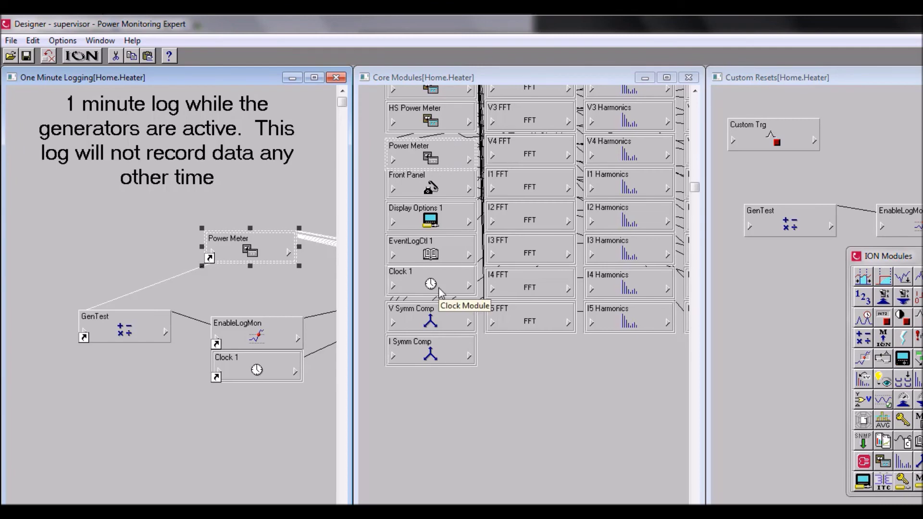
pyautogui.hotkey('ctrl', 's')
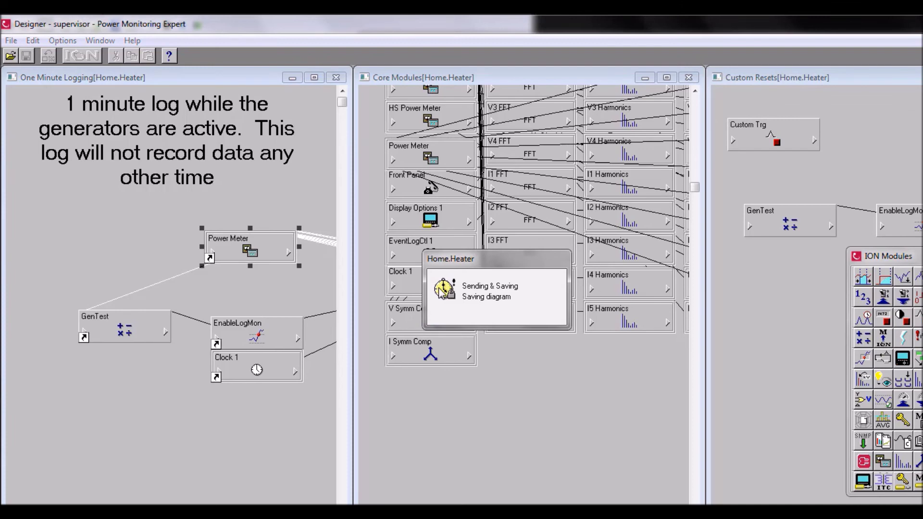
# Step: Verify the core Power Meter's PM1 PT Prim reads 240, then move Clock 1 lower and delete it
pyautogui.doubleClick(426, 157)
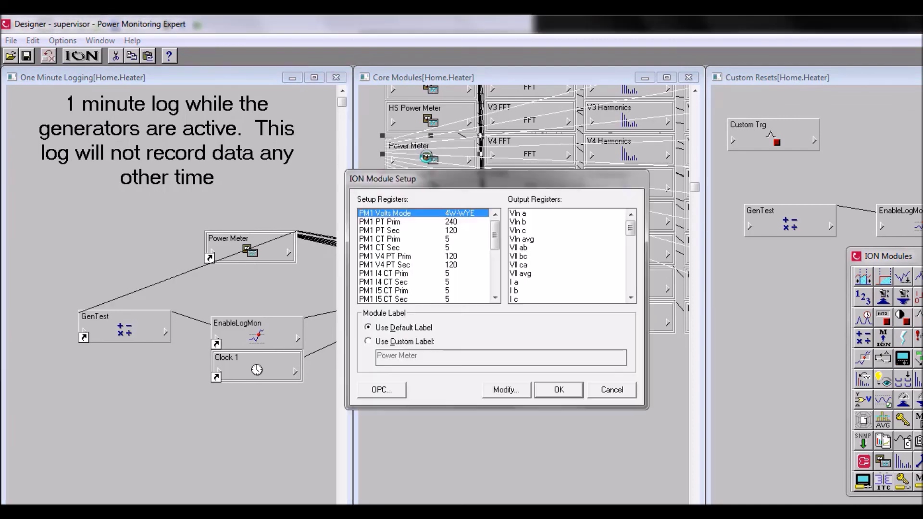
pyautogui.click(451, 223)
pyautogui.click(613, 394)
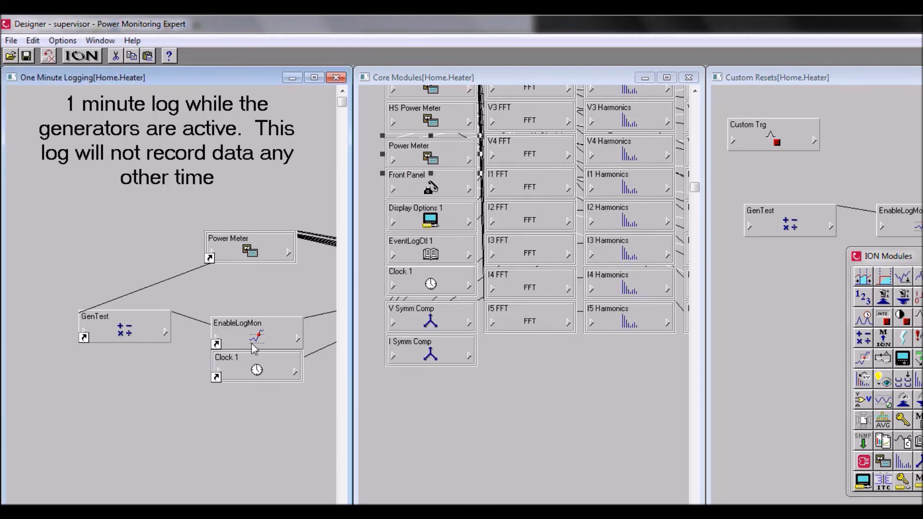
pyautogui.moveTo(258, 376); pyautogui.dragTo(245, 397)
pyautogui.press('Delete')
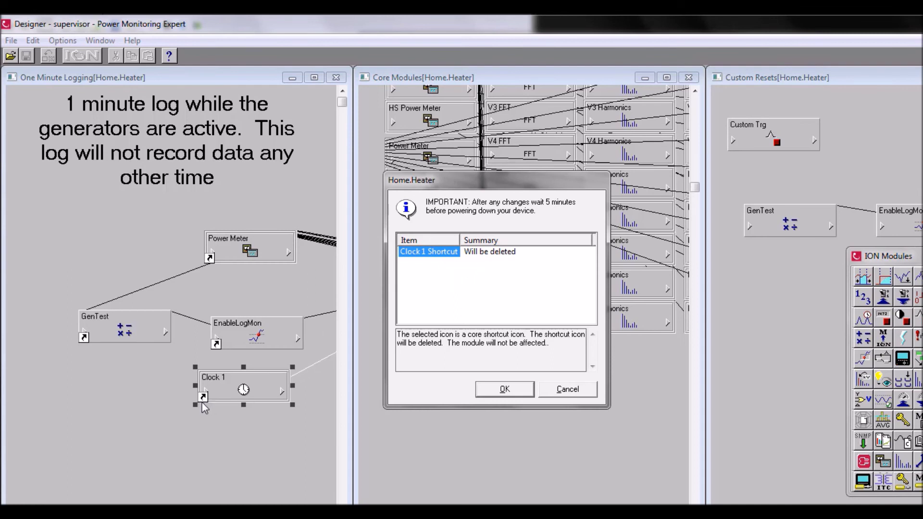
# Step: Cancel deleting the Clock 1 shortcut and maximize the One Minute Logging diagram
pyautogui.click(577, 393)
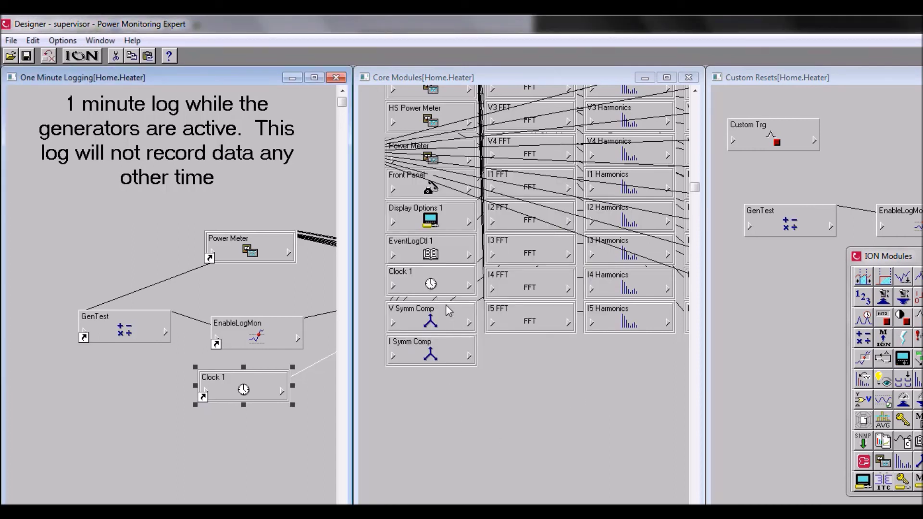
pyautogui.click(788, 226)
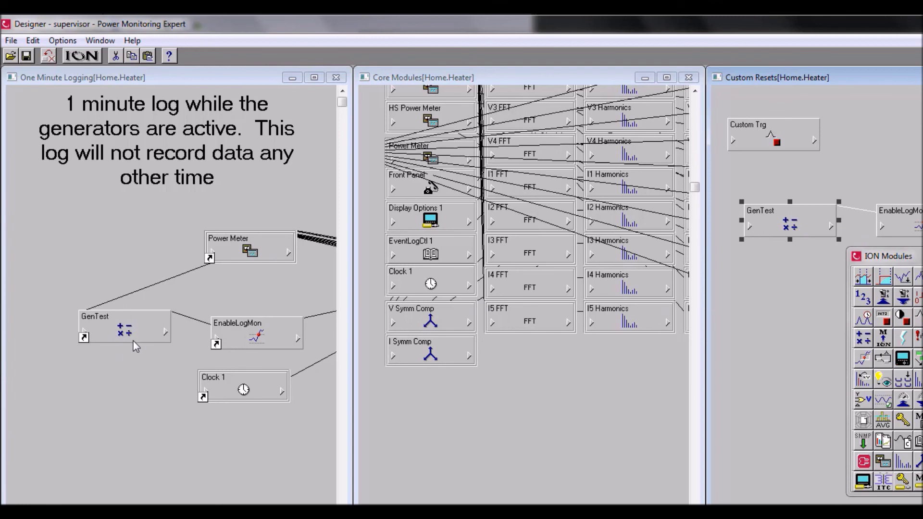
pyautogui.click(315, 77)
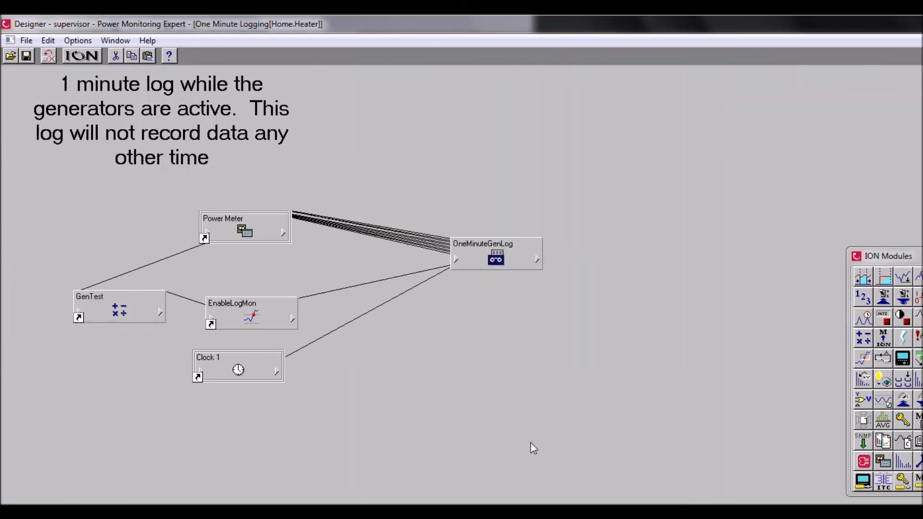